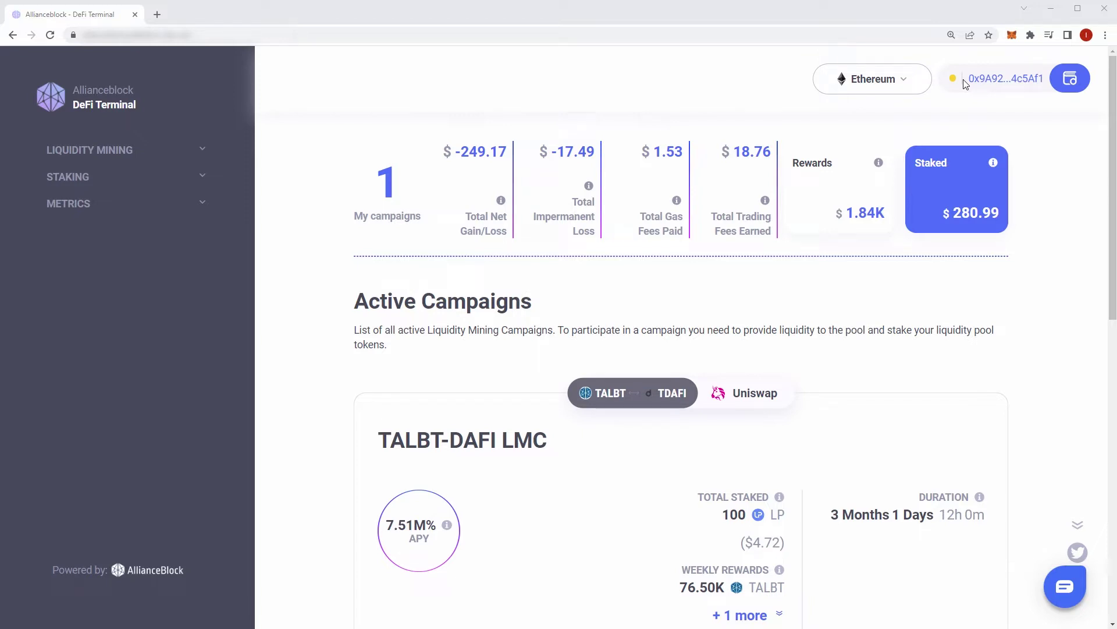
Check the network list, then show the Staking section's active campaigns to find the AllianceBlock Staking Campaign.
left_click(918, 81)
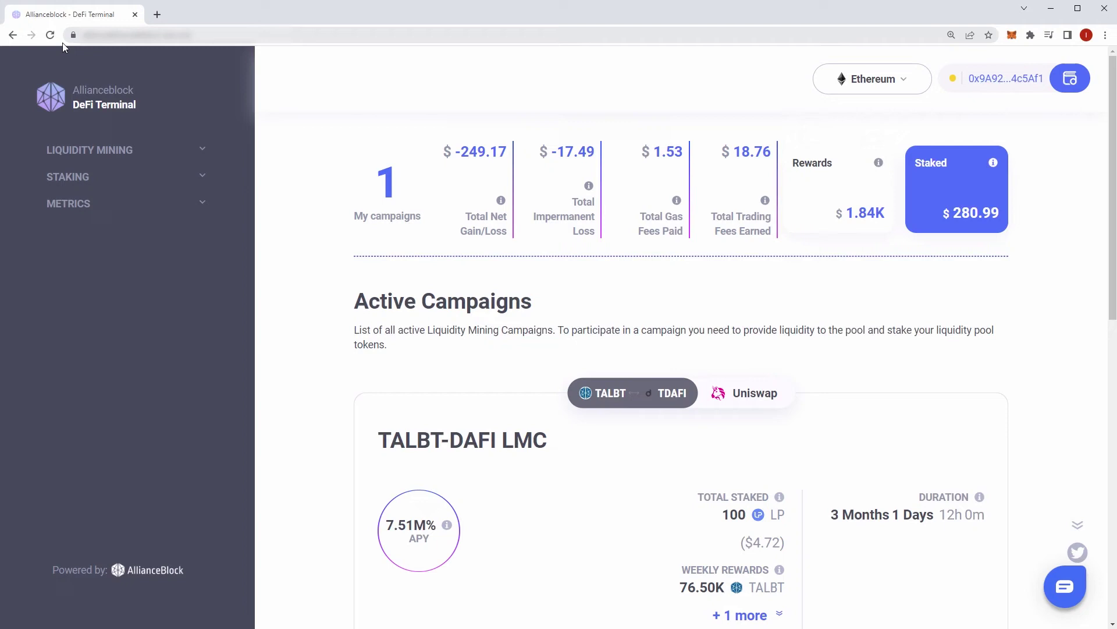
left_click(59, 177)
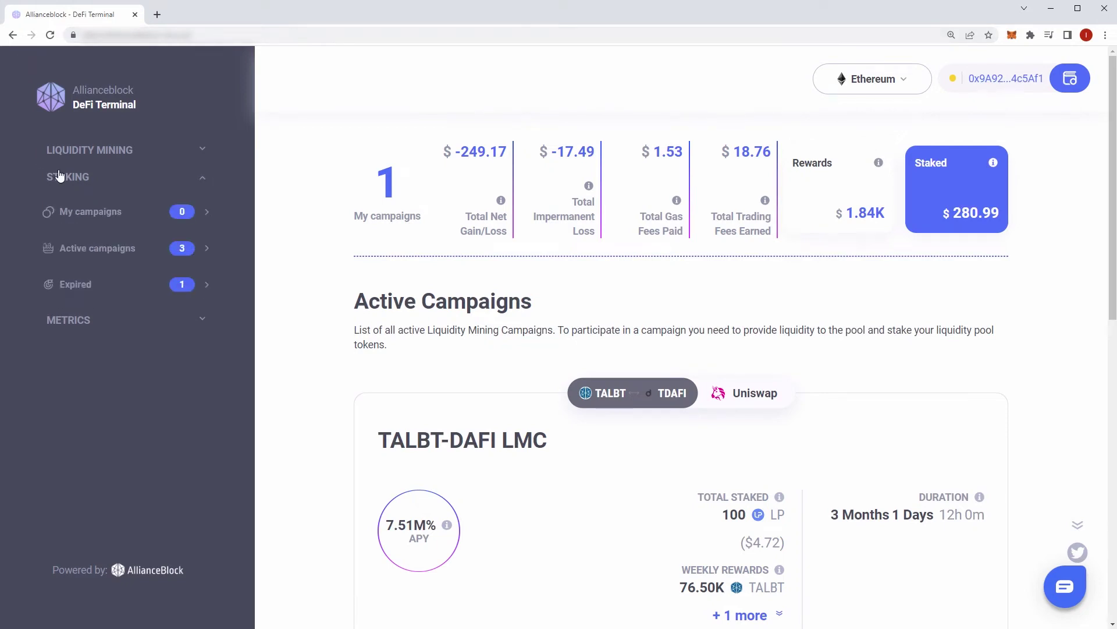
left_click(85, 252)
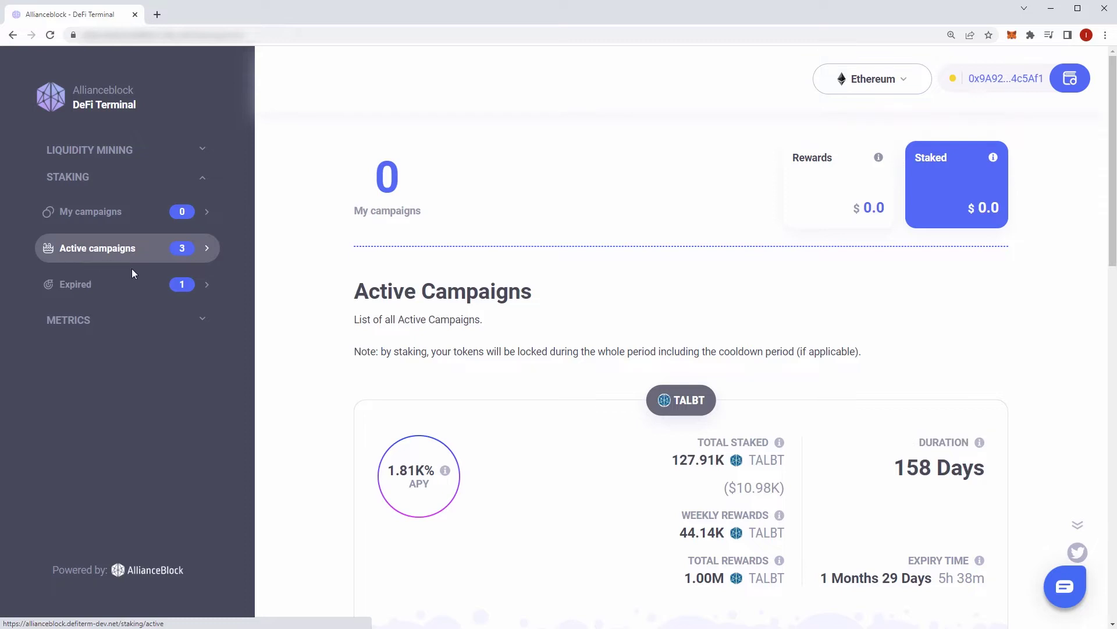
scroll(557, 387, "down", 3)
scroll(557, 386, "down", 3)
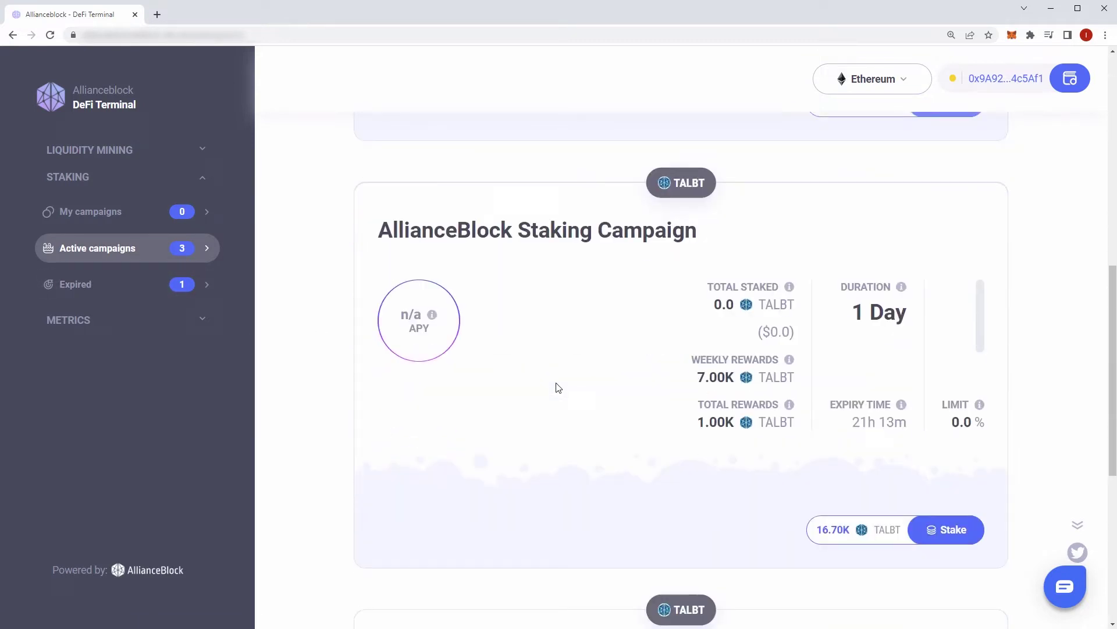
scroll(556, 387, "down", 3)
scroll(556, 387, "down", 1)
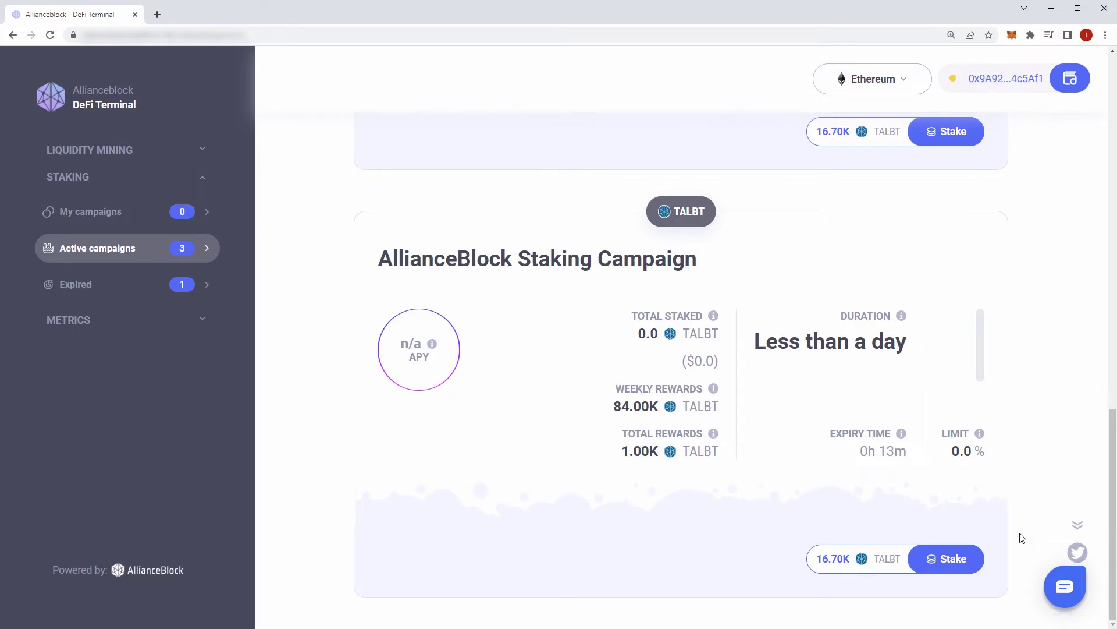
Start staking in the AllianceBlock Staking Campaign and approve TALBT spending in MetaMask.
left_click(967, 559)
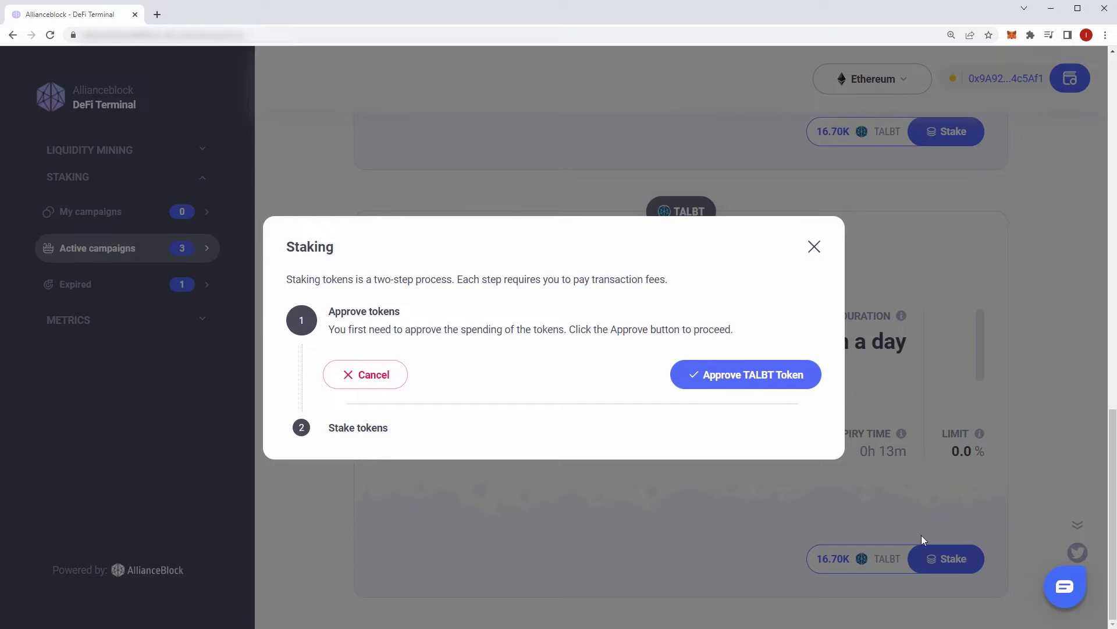
left_click(743, 387)
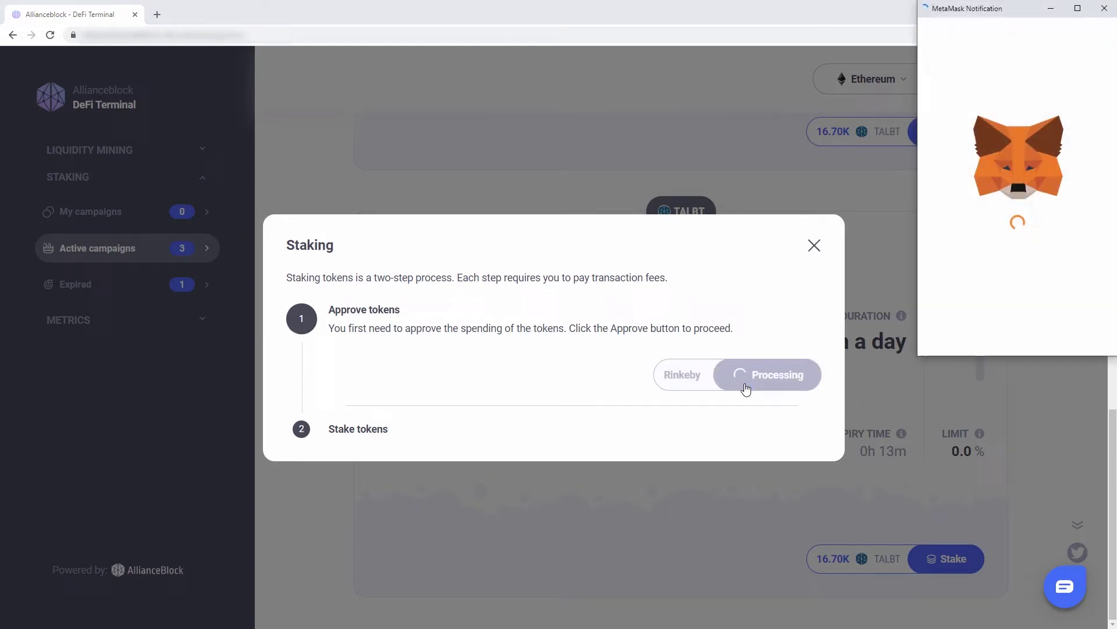
scroll(1024, 323, "down", 1)
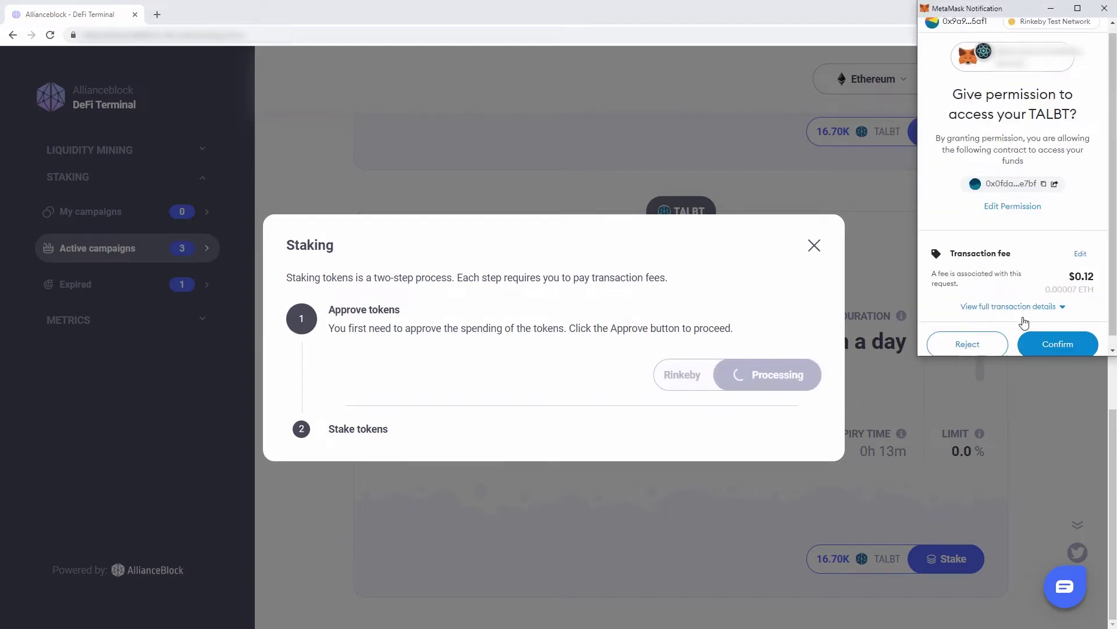
left_click(1041, 341)
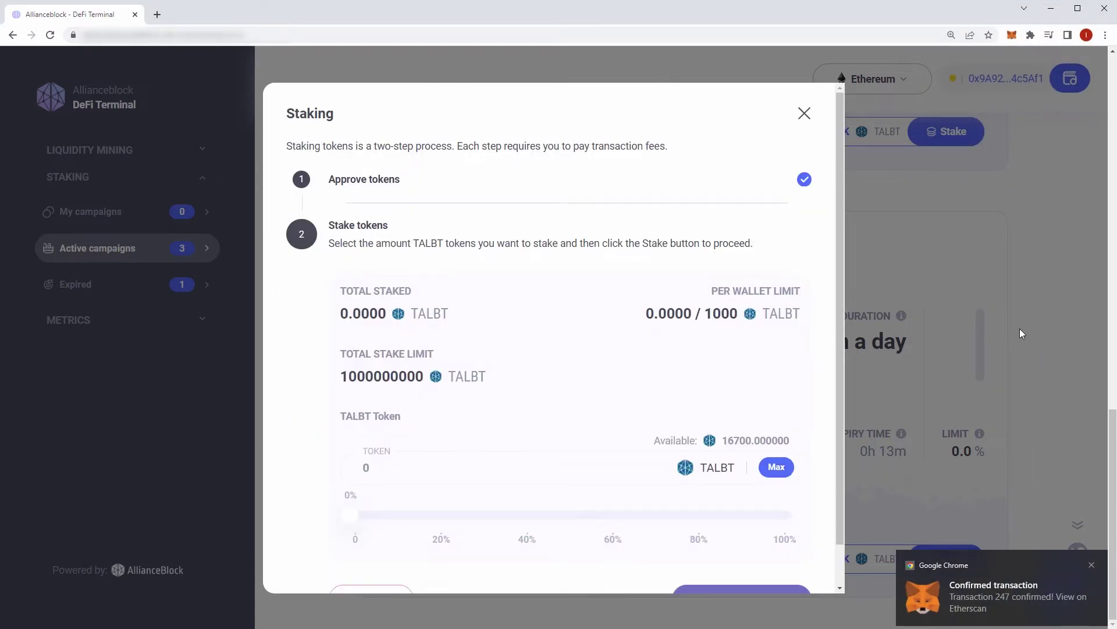
scroll(813, 381, "down", 1)
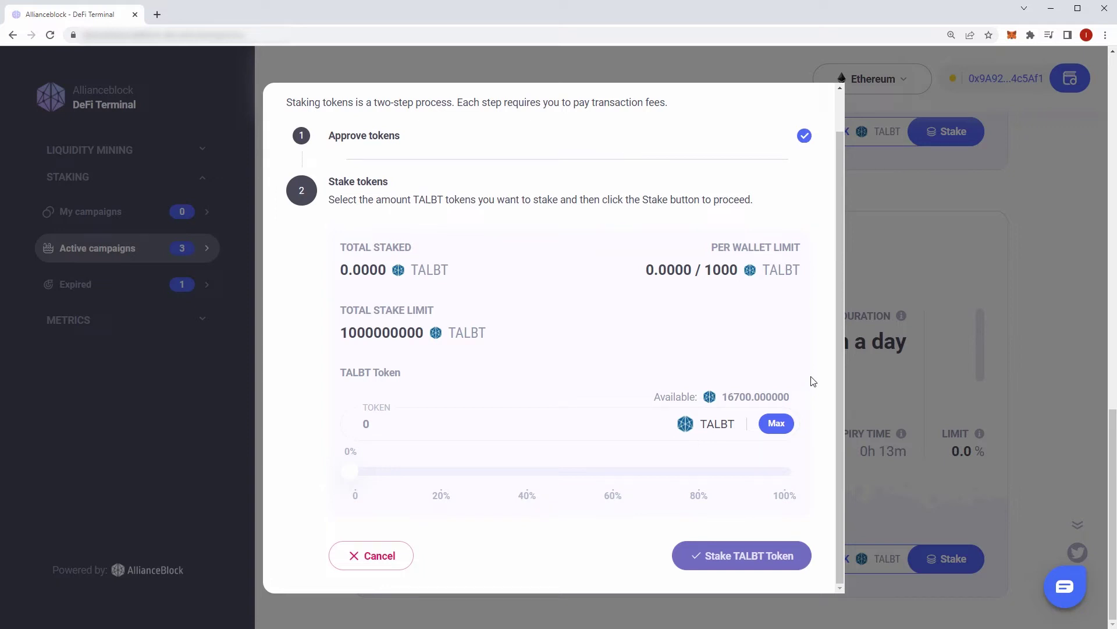
Fill the maximum 1000 TALBT, then lower the slider to 41% so the stake reads 410.
left_click(779, 424)
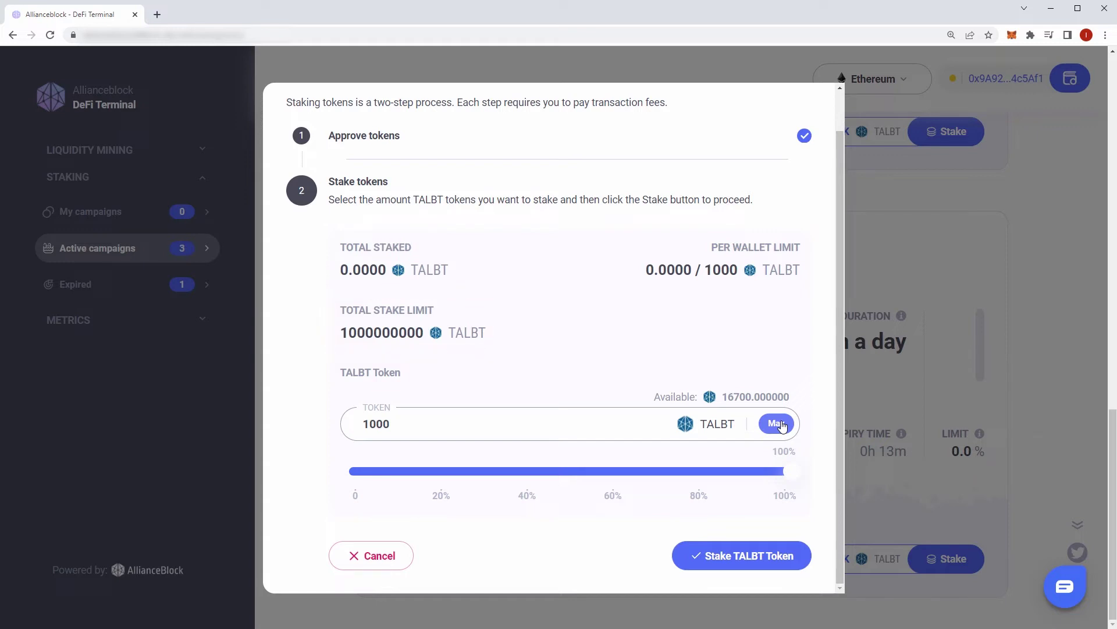
left_click_drag(786, 472, 529, 473)
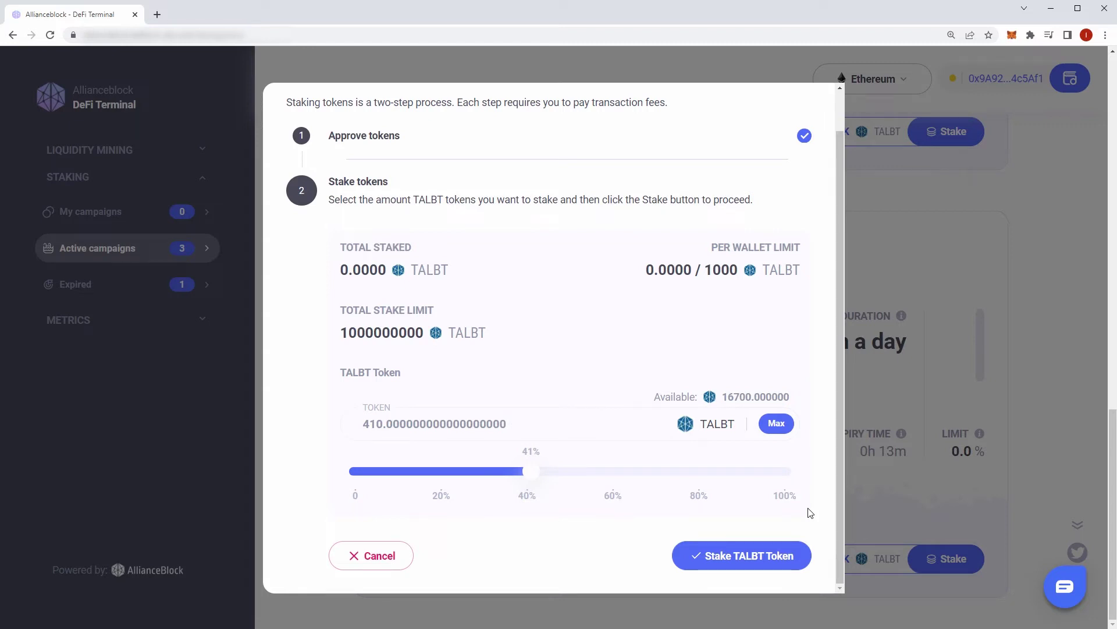
Submit the 410 TALBT stake and confirm the transaction in MetaMask.
left_click(772, 563)
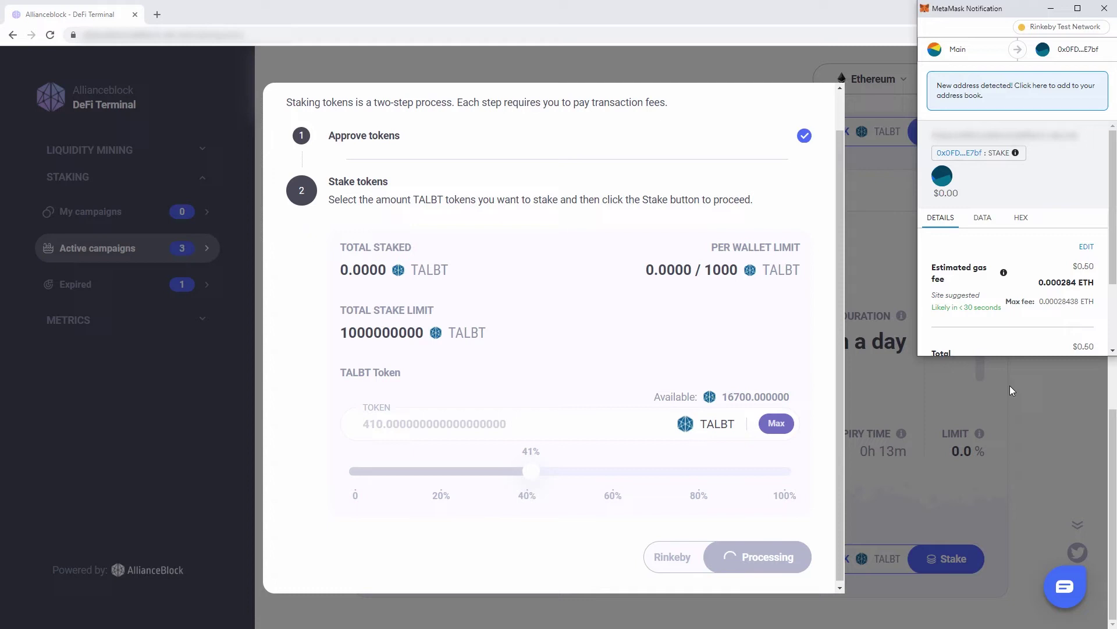
scroll(1038, 314, "down", 2)
left_click(1055, 333)
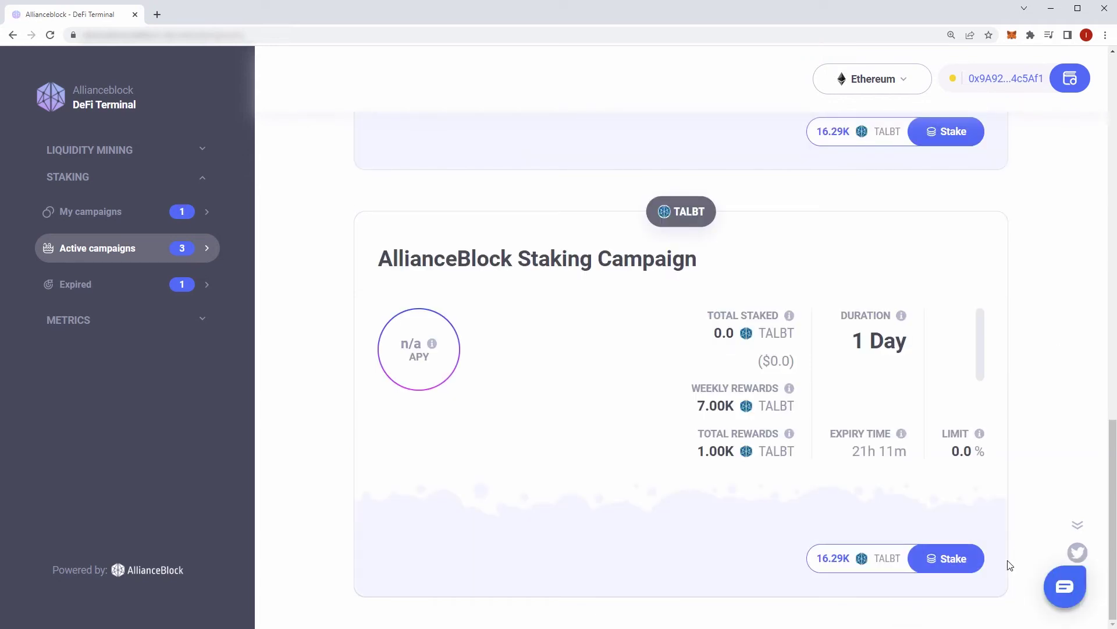
scroll(1008, 563, "up", 3)
scroll(1007, 564, "up", 2)
scroll(1008, 563, "up", 4)
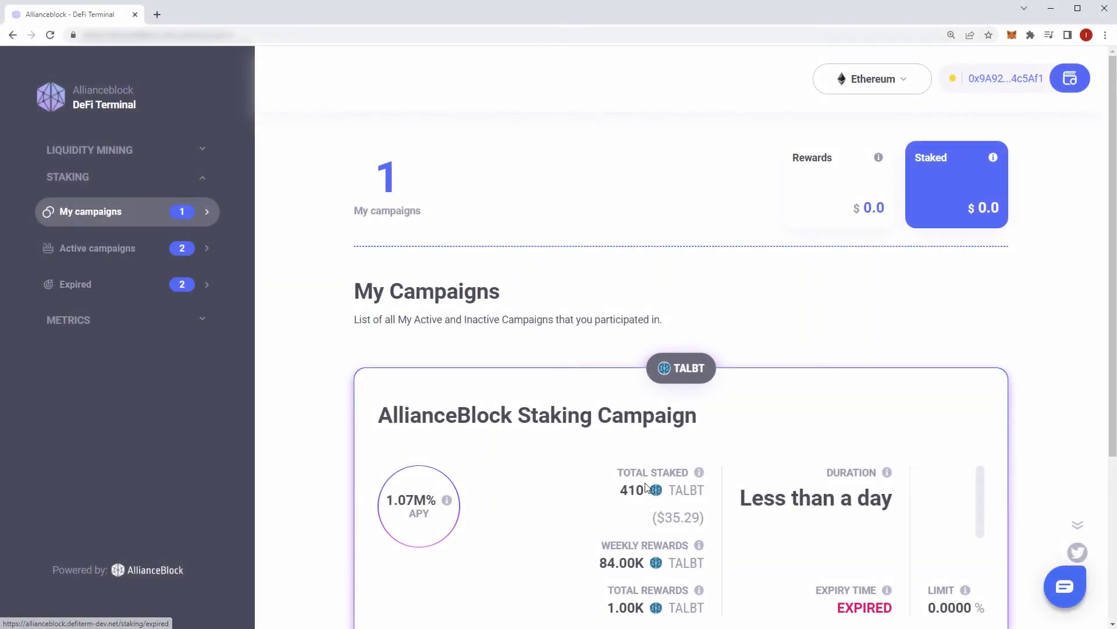
scroll(646, 489, "down", 5)
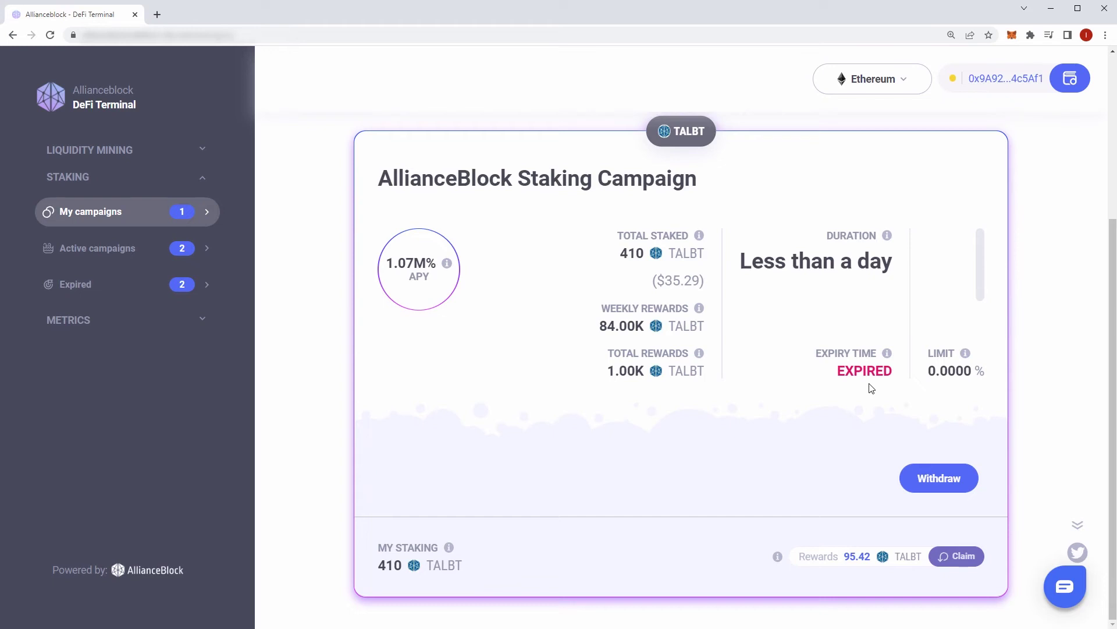
Withdraw the 410 TALBT from the expired campaign and confirm it in MetaMask.
left_click(948, 485)
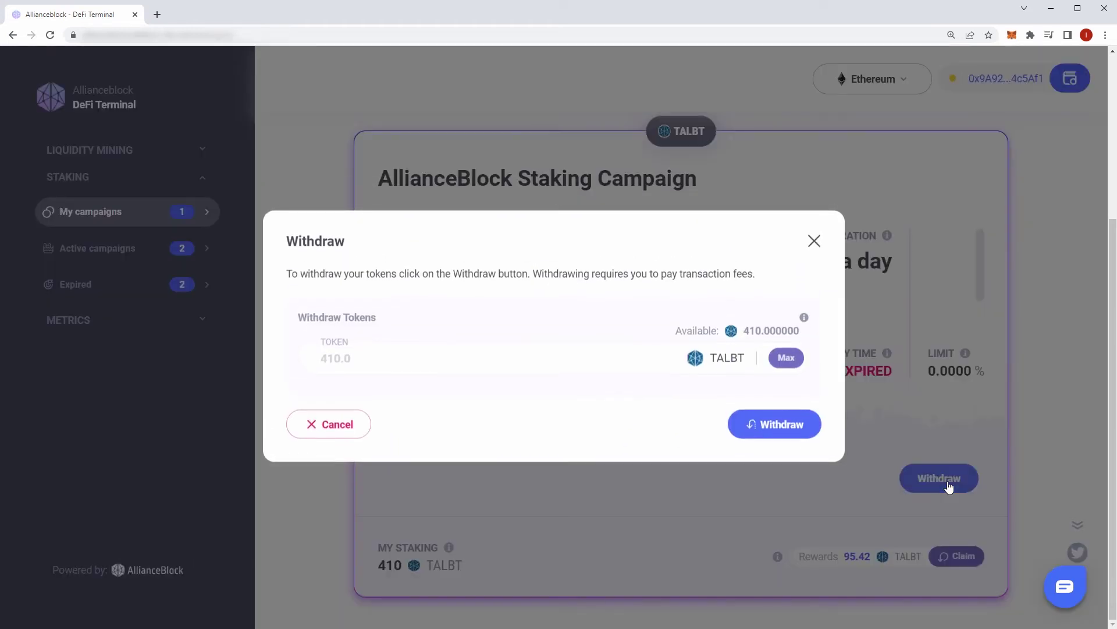
left_click(800, 429)
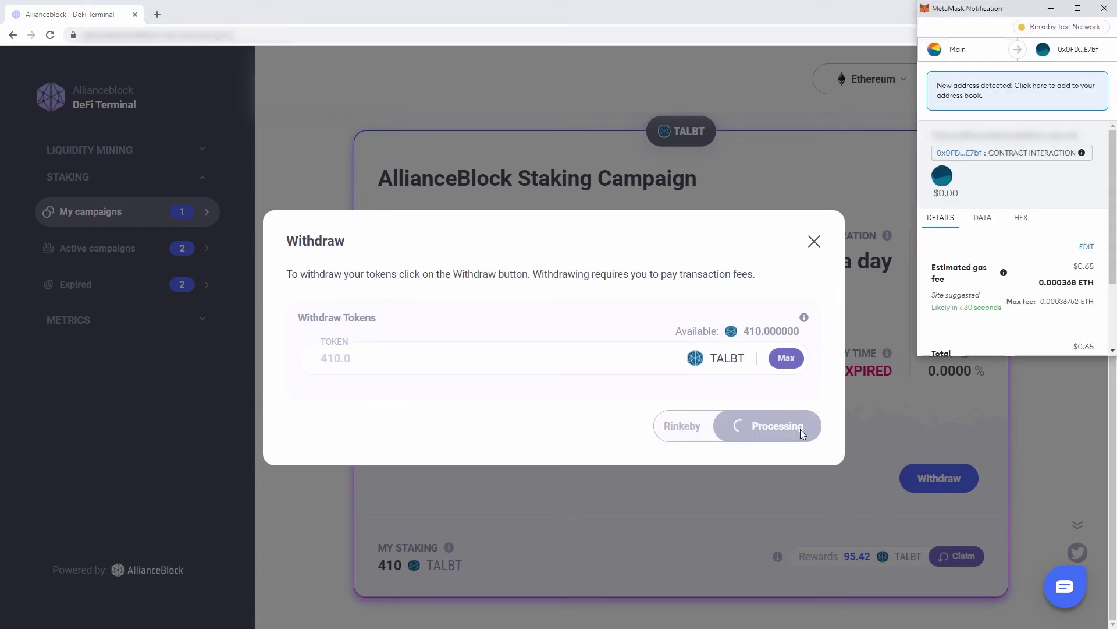
scroll(1039, 318, "down", 2)
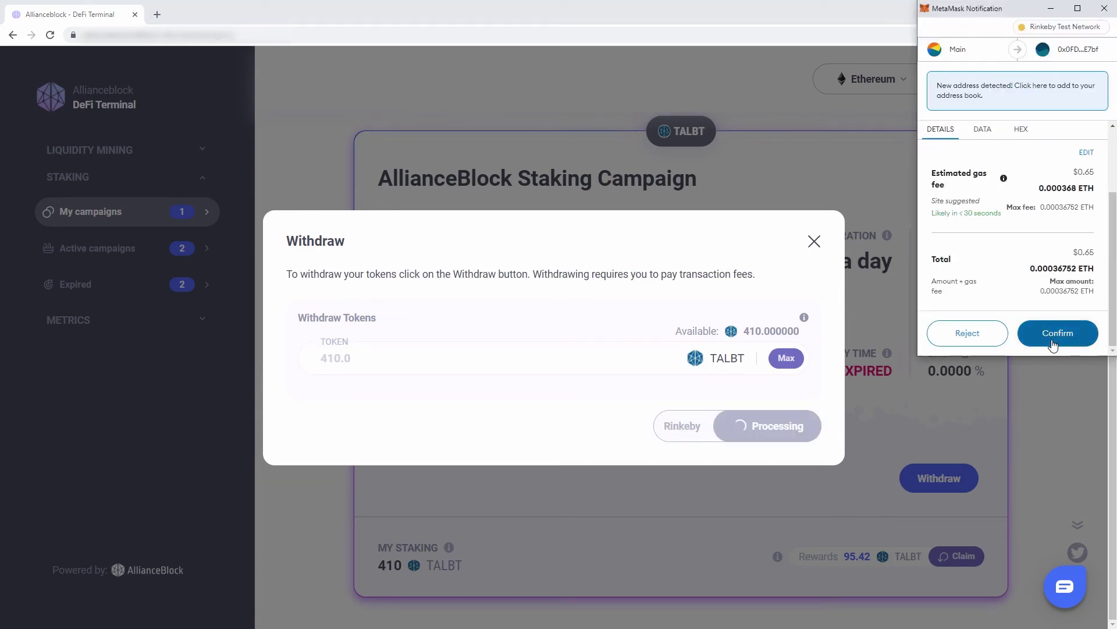
left_click(1052, 343)
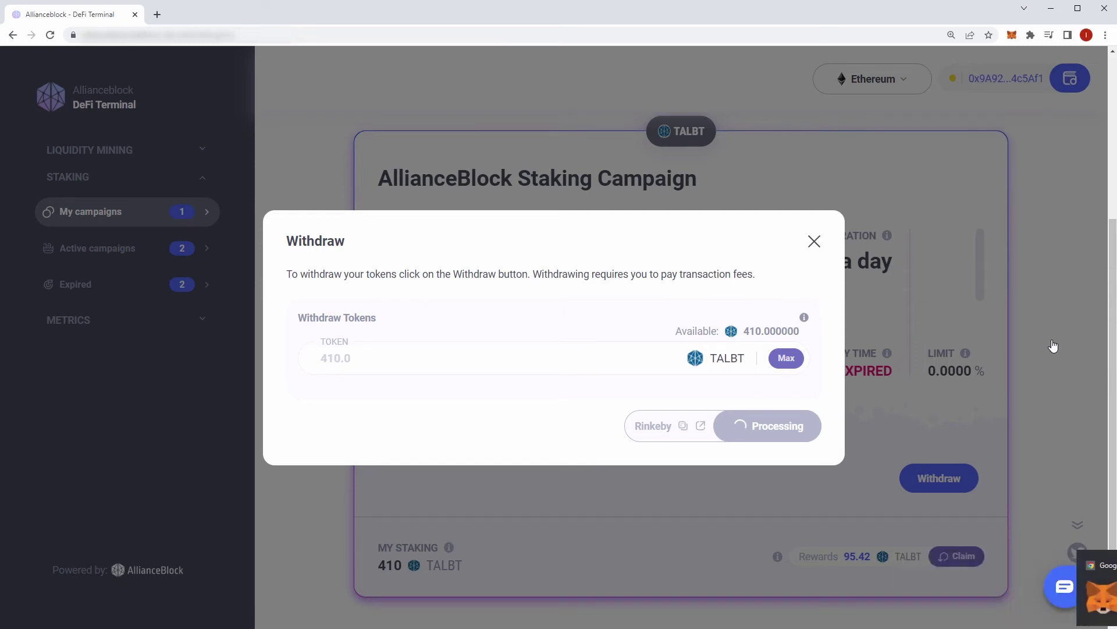
scroll(1052, 346, "down", 3)
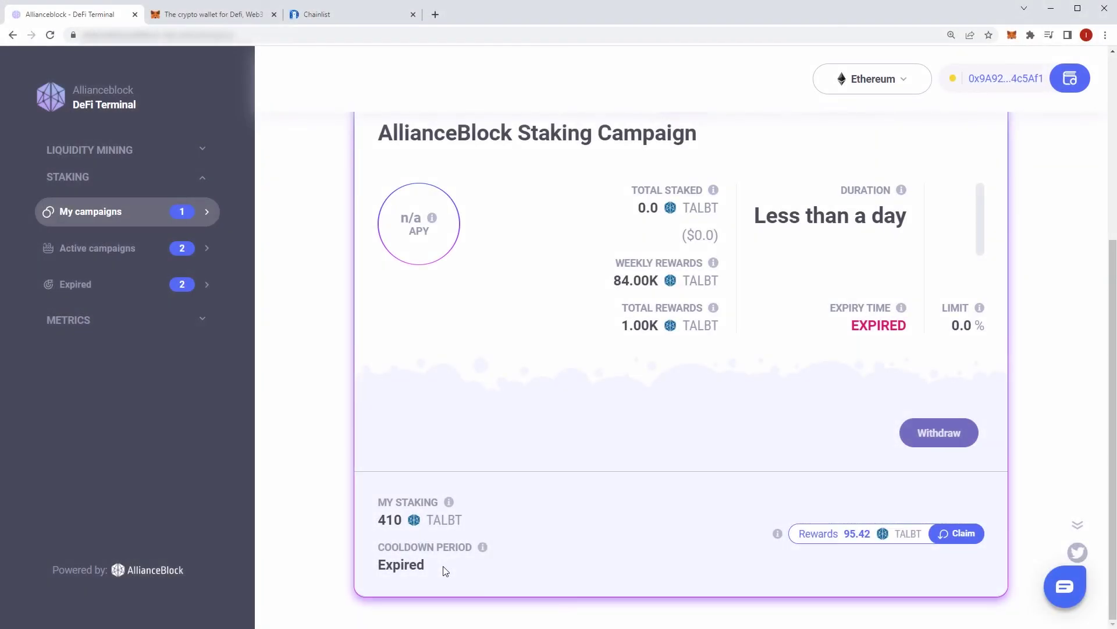
Withdraw 410 TALBT and claim the 95.42 TALBT rewards, confirming in MetaMask.
left_click(964, 535)
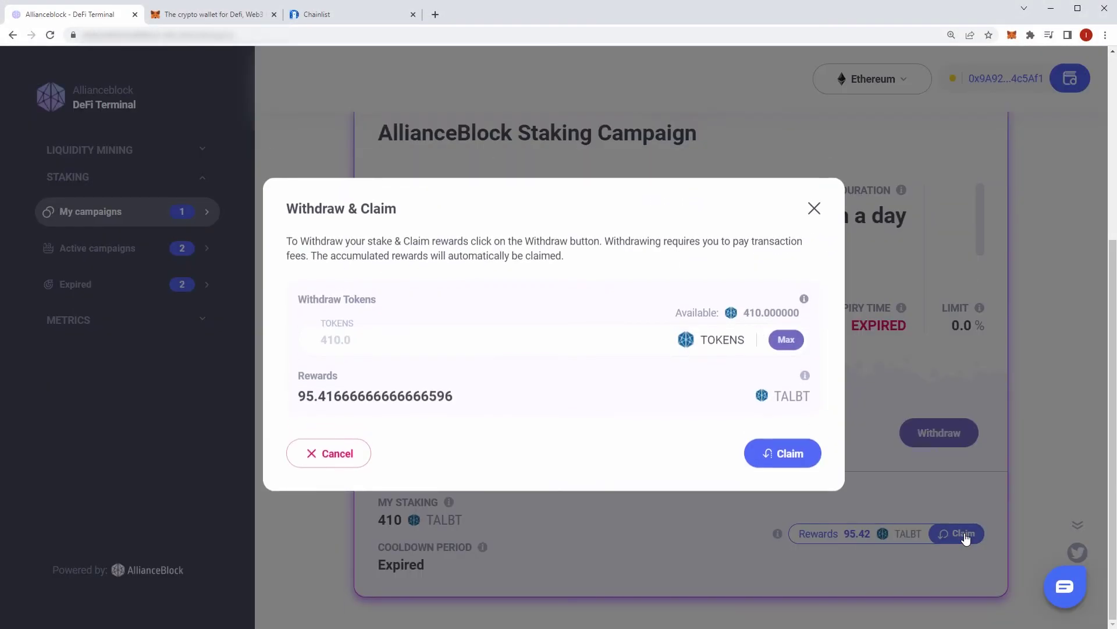
left_click(802, 456)
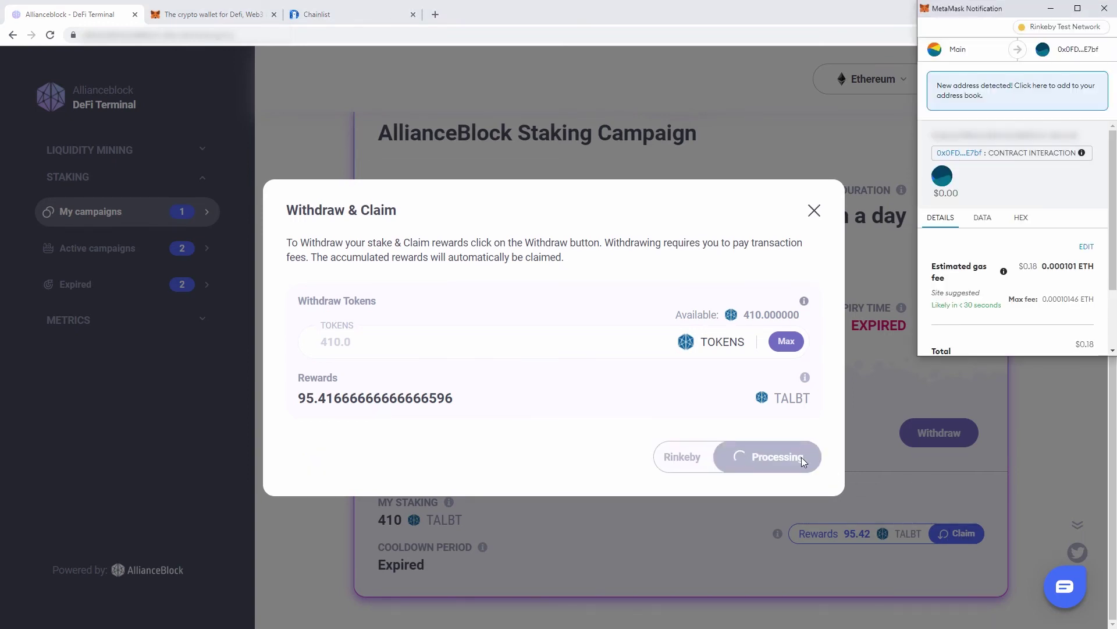
scroll(1052, 299, "down", 2)
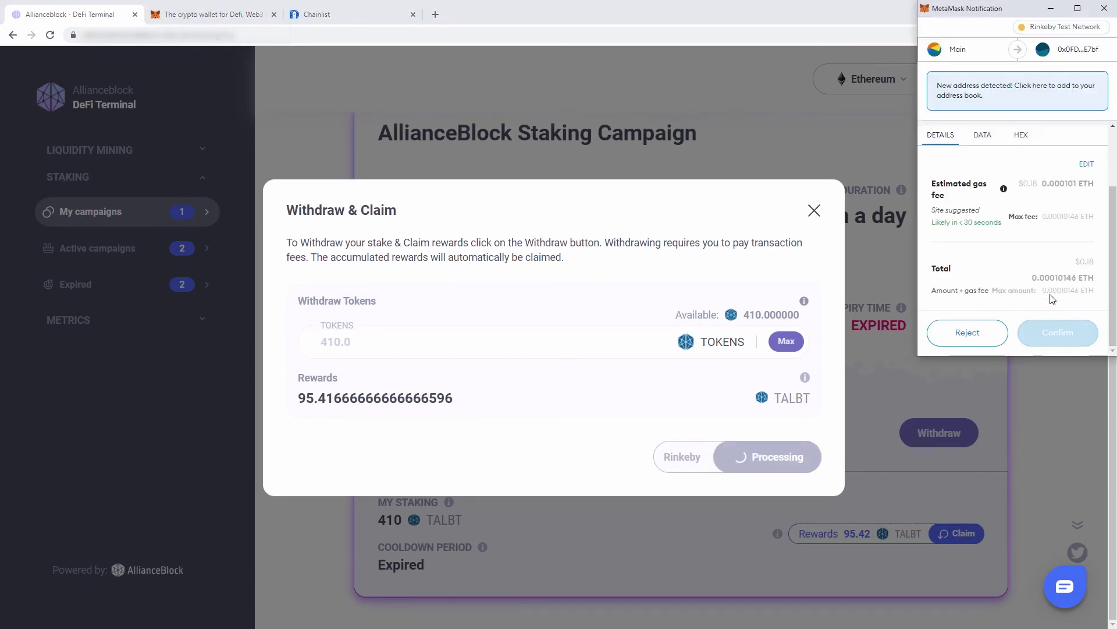
left_click(1061, 341)
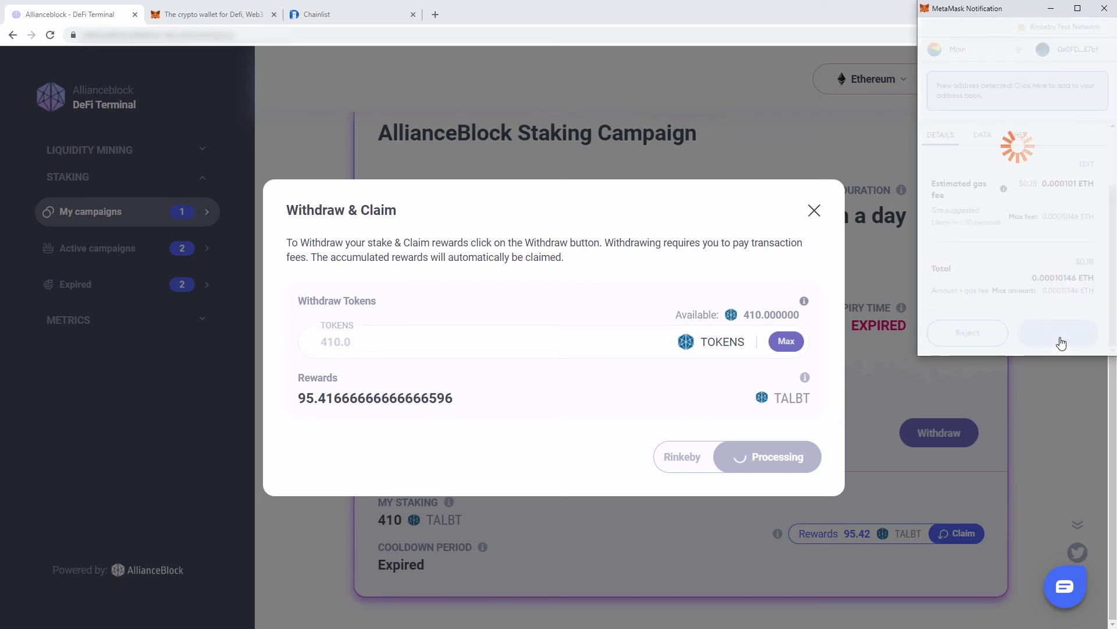